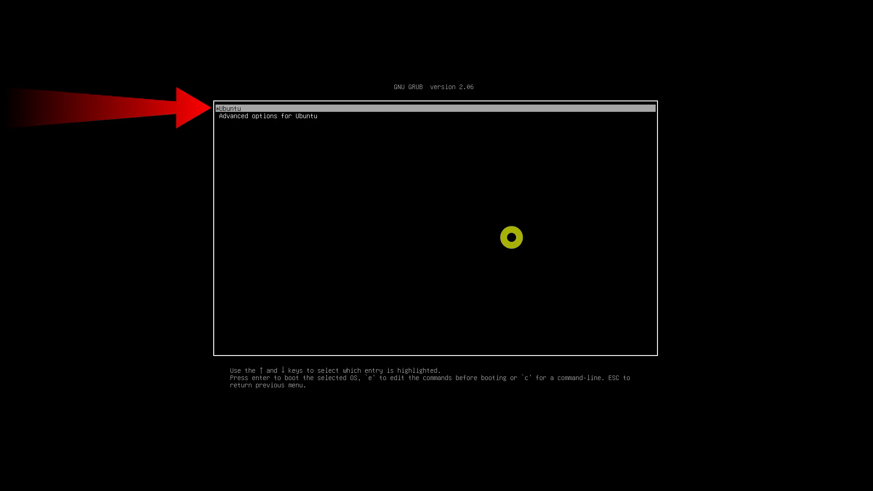
# Open the Ubuntu boot entry in the GRUB editor and move toward the linux line
pyautogui.press('e')
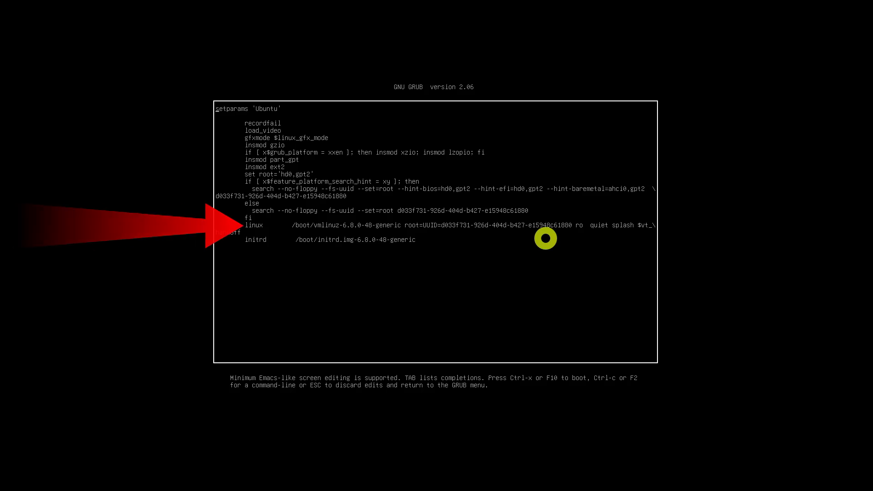
pyautogui.press('Down')
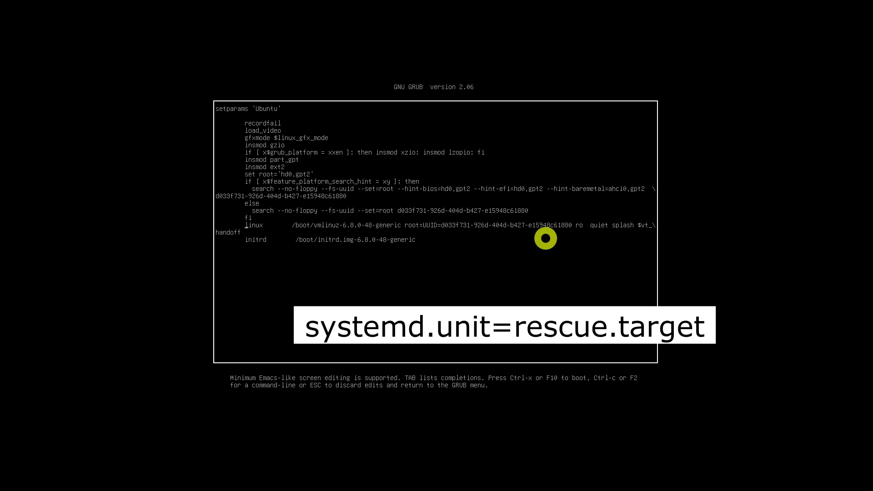
# Append 'systemd.unit=rescue.target' after '$vt_handoff' at the end of the linux line
pyautogui.press('End')
pyautogui.write('systemd')
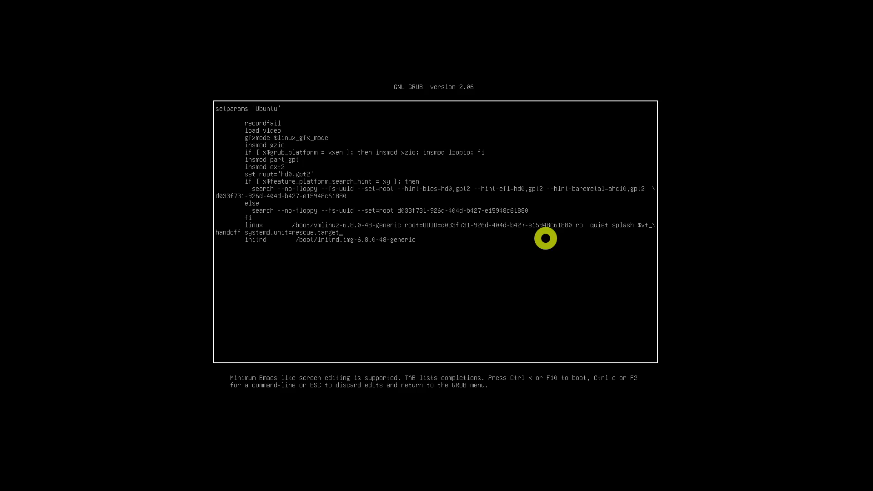
# Boot the Ubuntu entry with systemd.unit=rescue.target on its linux line using Ctrl-x
pyautogui.hotkey('ctrl', 'x')
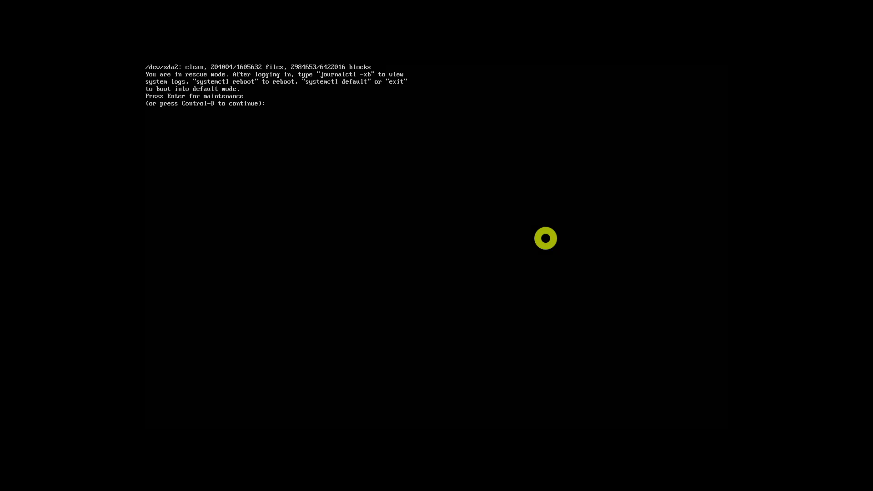
# Take the maintenance root shell, run mount -n -o remount,rw /, then leave with Ctrl-D
pyautogui.press('Return')
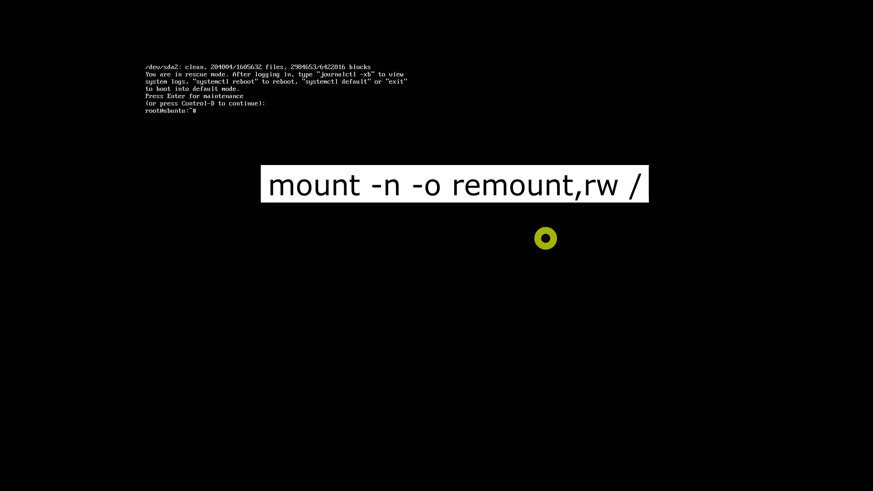
pyautogui.write('mount')
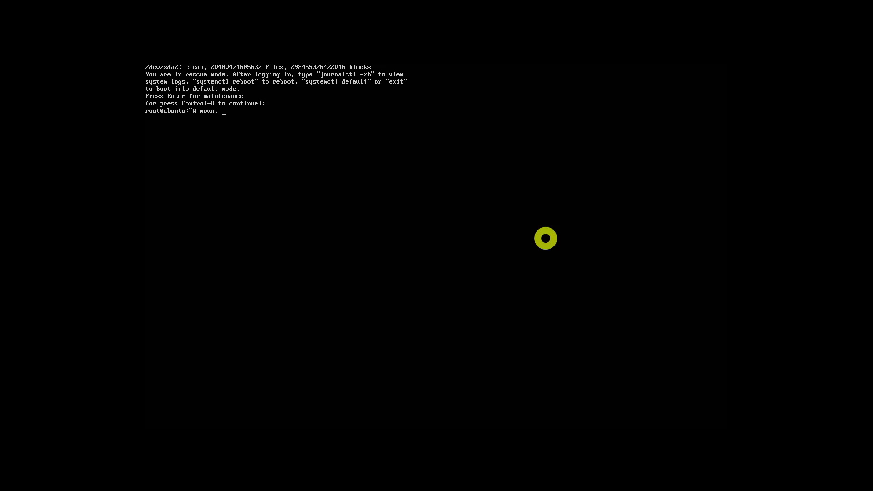
pyautogui.write(' -n -o remount,rw /')
pyautogui.press('Return')
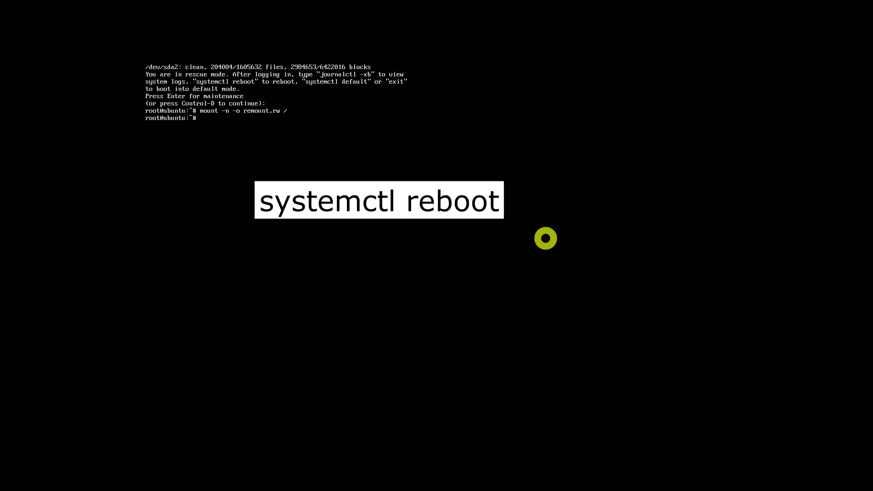
pyautogui.hotkey('ctrl', 'd')
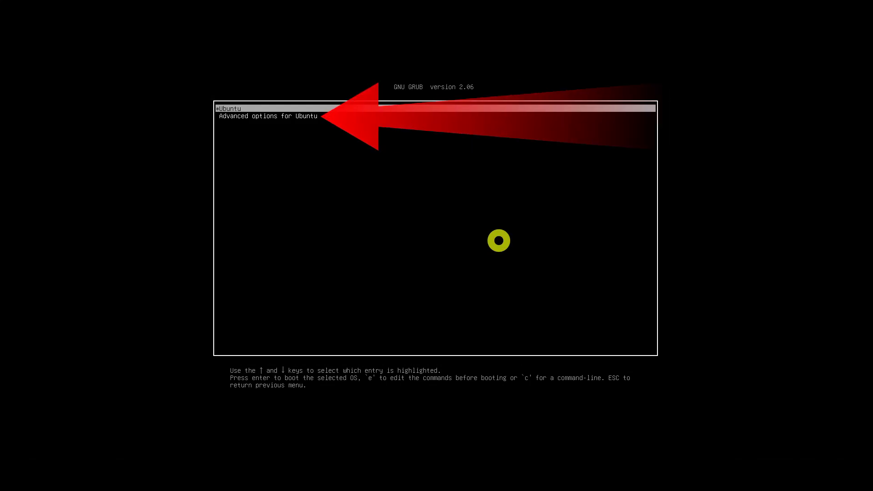
# Boot the Linux 6.8.0-40-generic (recovery mode) entry under Advanced options for Ubuntu
pyautogui.press('Down')
pyautogui.press('Return')
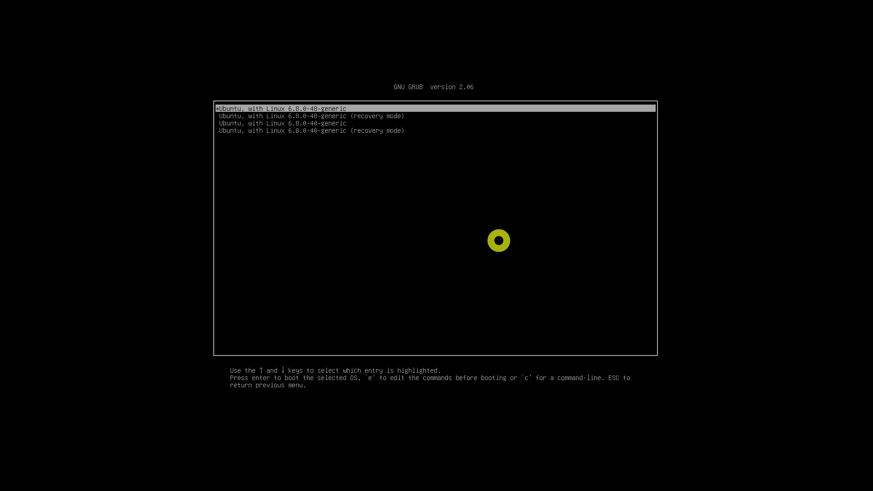
pyautogui.press('Down')
pyautogui.press('Down')
pyautogui.press('Down')
pyautogui.press('Return')
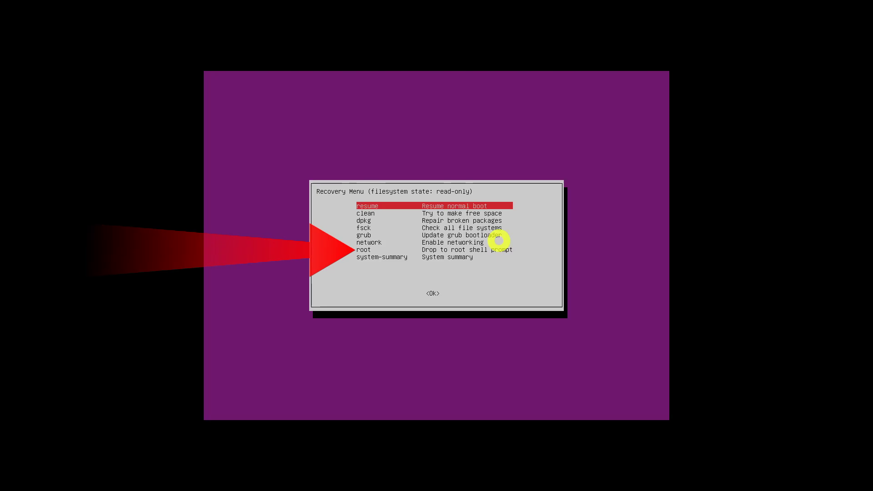
# Drop to the root shell prompt and remount root read-write with mount -n -o remount,rw /
pyautogui.press('Down')
pyautogui.press('Down')
pyautogui.press('Down')
pyautogui.press('Down')
pyautogui.press('Down')
pyautogui.press('Down')
pyautogui.press('Return')
pyautogui.press('Return')
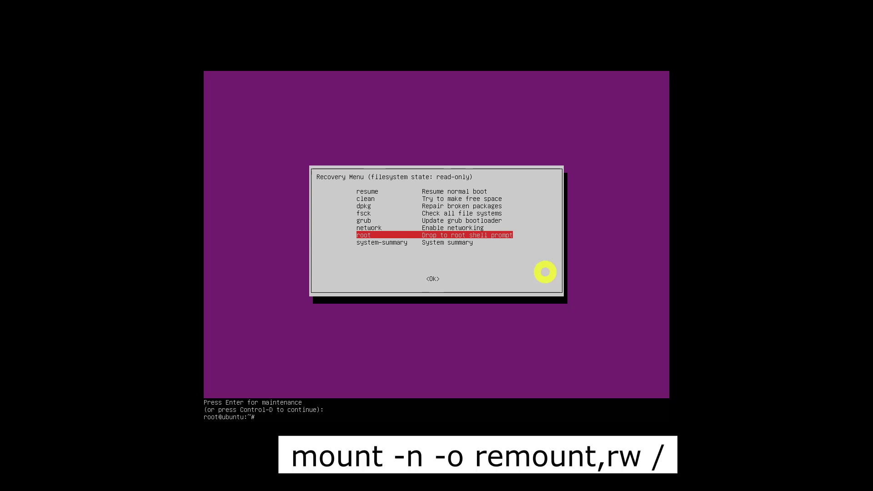
pyautogui.write('mount -n -o remount,rw /')
pyautogui.press('Return')
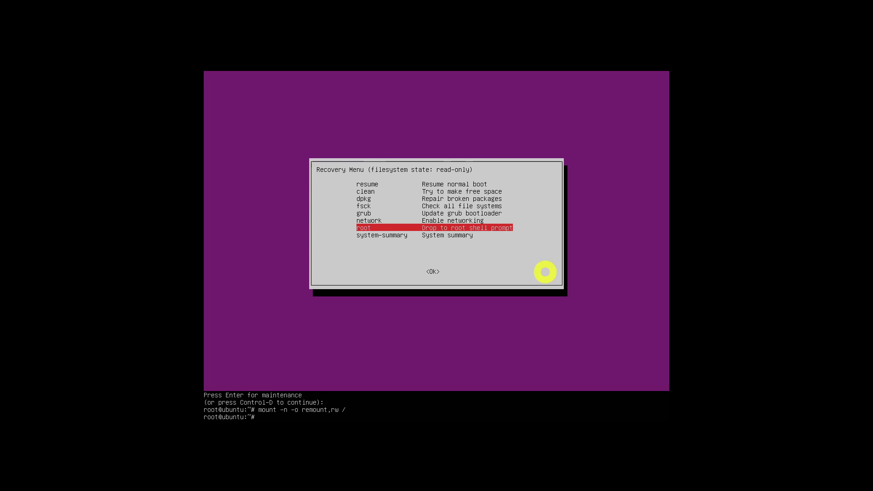
# Exit the root shell and resume normal boot from the Recovery Menu, confirming with Ok
pyautogui.write('exit')
pyautogui.press('Return')
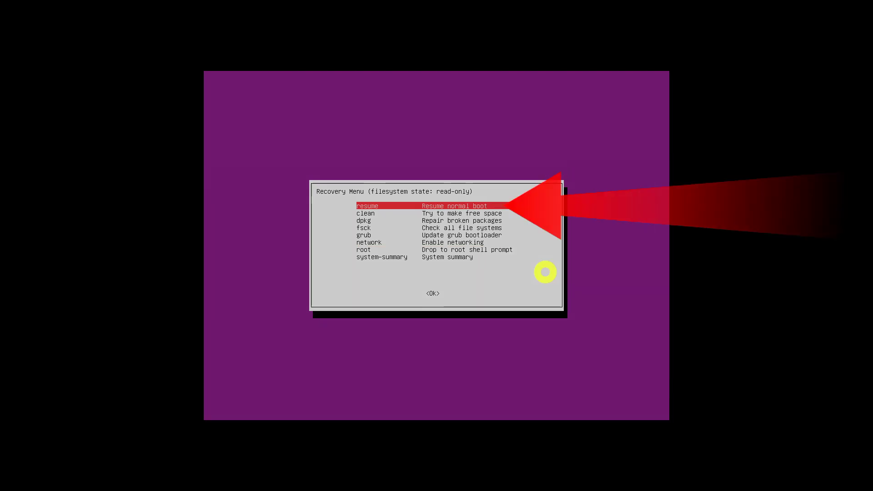
pyautogui.press('Return')
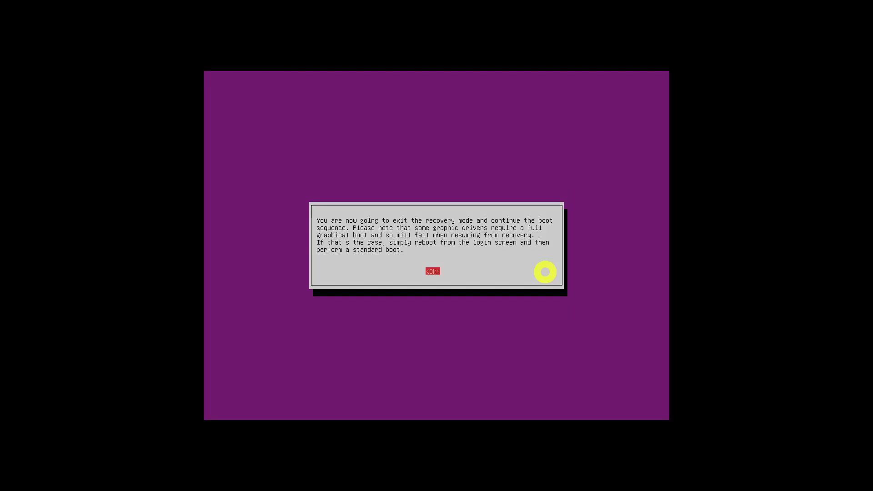
pyautogui.press('Return')
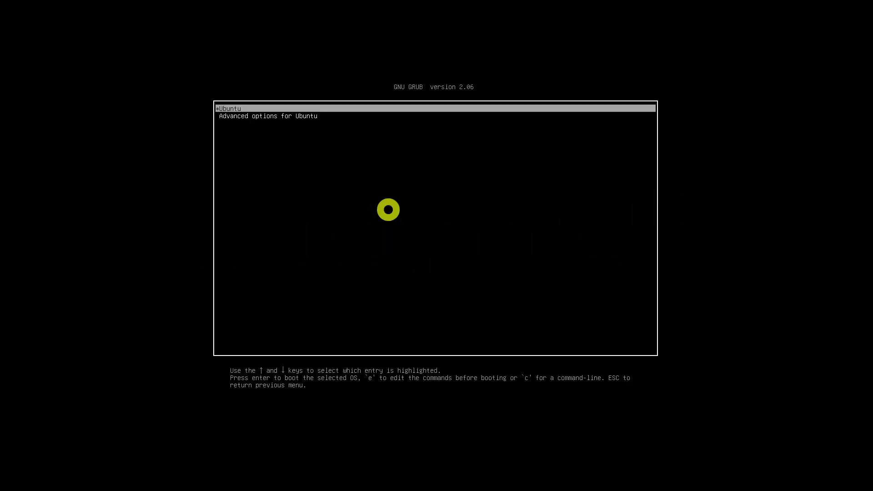
# Append systemd.unit=emergency.target to the Ubuntu entry's linux line and boot it
pyautogui.press('e')
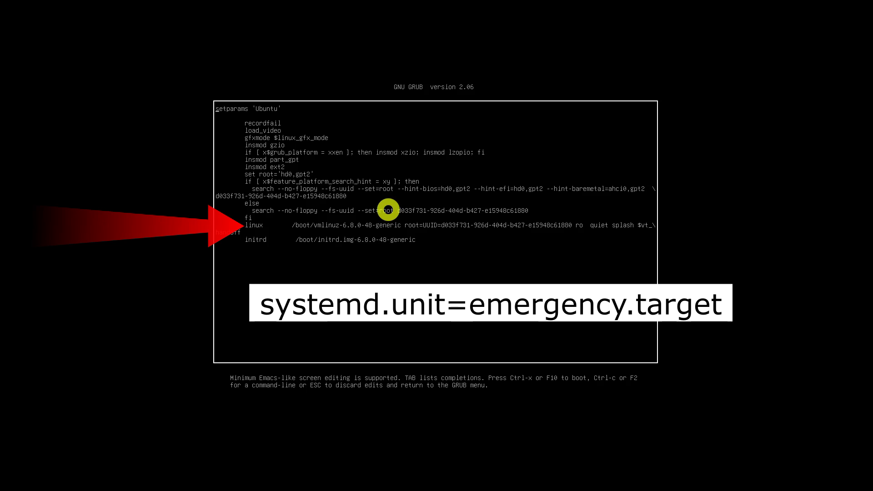
pyautogui.press('Down')
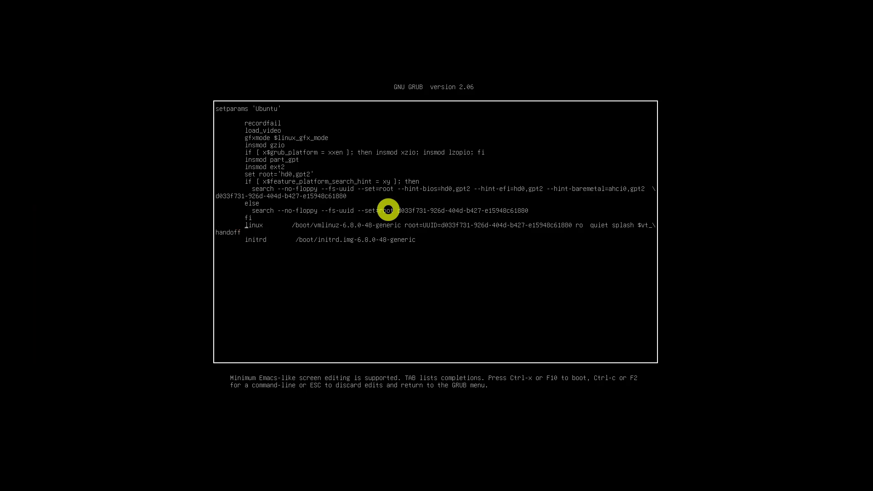
pyautogui.write('systemd.unit=emergency.target')
pyautogui.hotkey('ctrl', 'x')
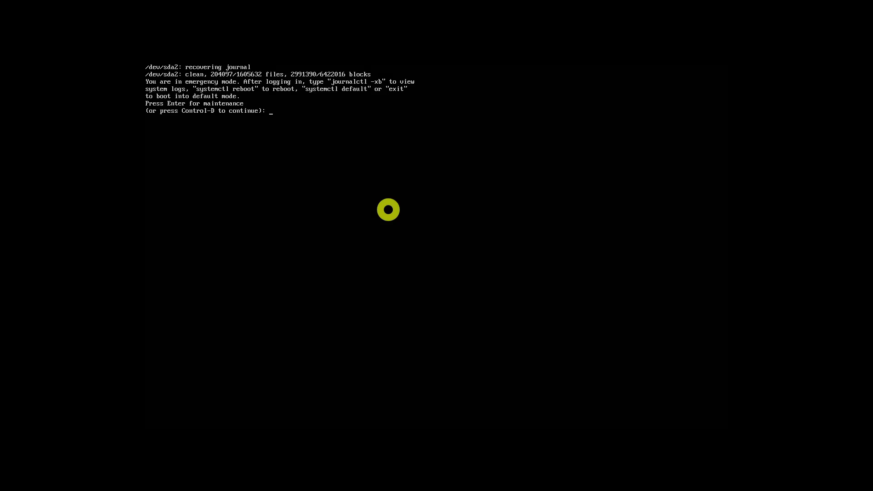
# In the emergency maintenance shell, run mount -n -o remount,rw /, then continue booting with Ctrl-D
pyautogui.press('Return')
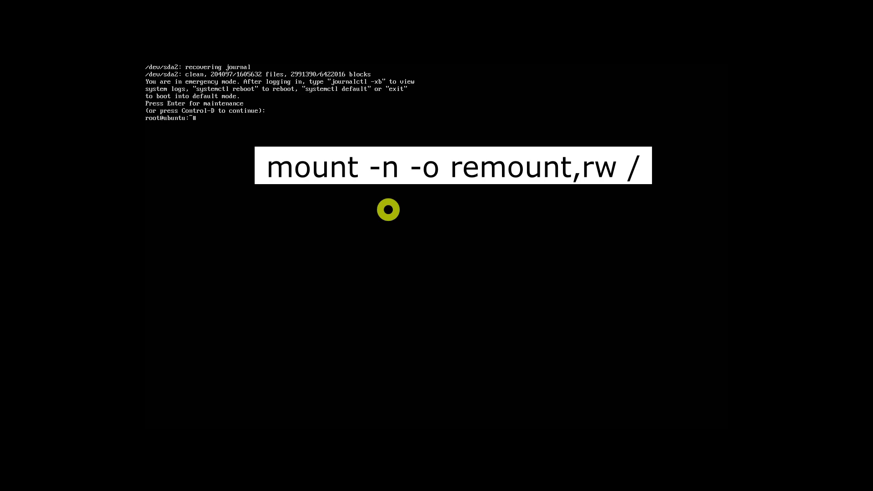
pyautogui.write('unt -n -o remount')
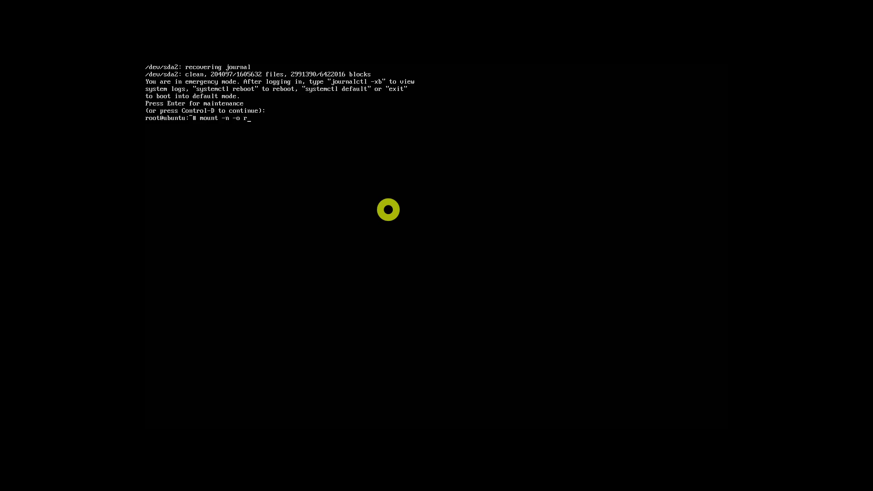
pyautogui.write(',rw /')
pyautogui.press('Return')
pyautogui.hotkey('ctrl', 'd')
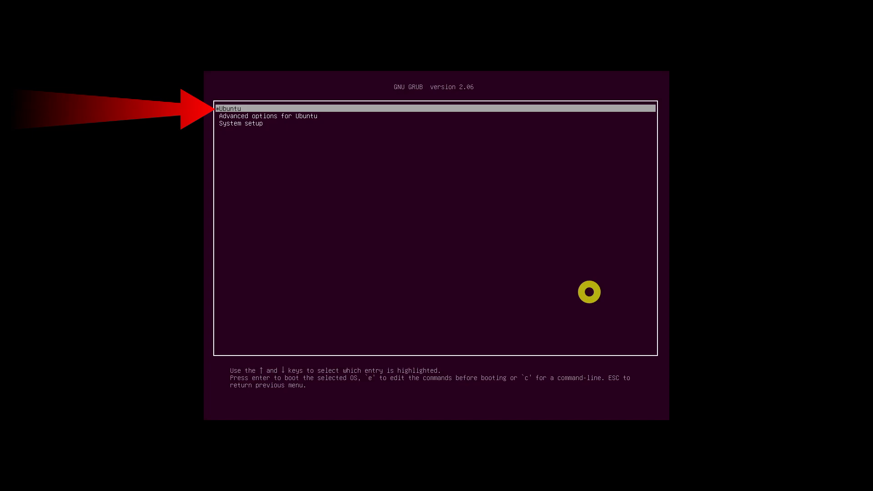
# Add systemd.unit=rescue.target to the end of the Ubuntu 5.4.0-150 linux line and boot
pyautogui.press('e')
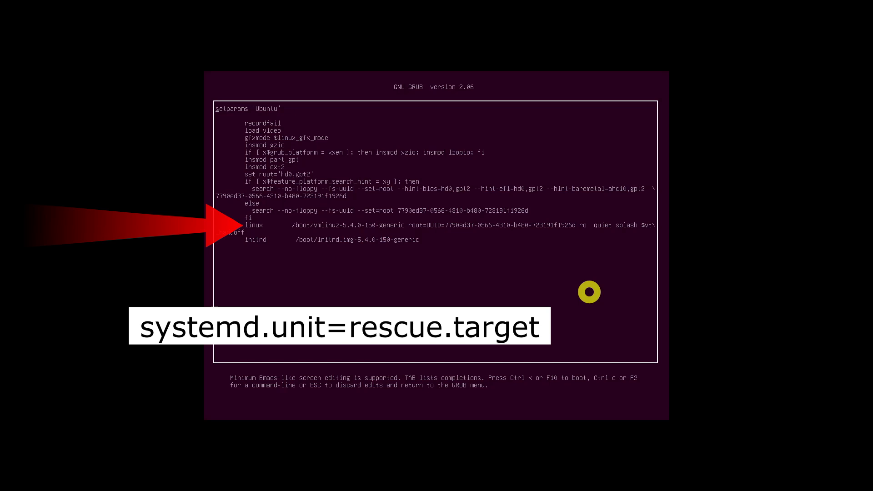
pyautogui.press('Down')
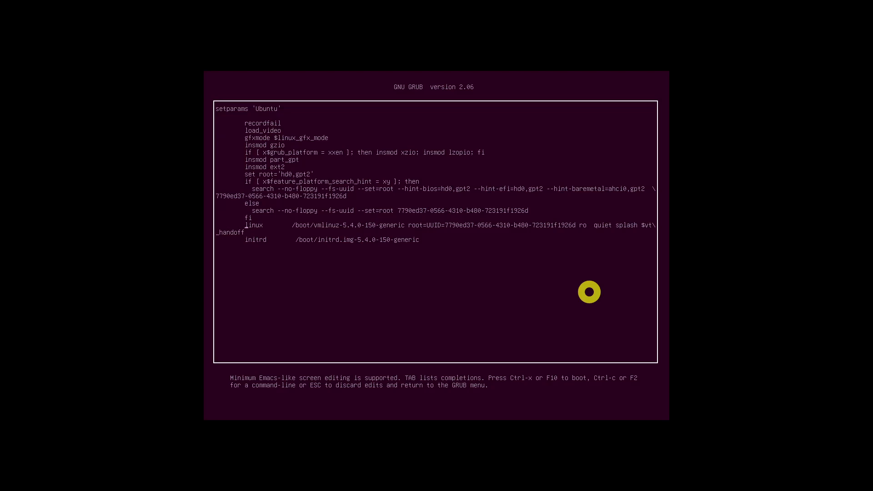
pyautogui.write('systemd.unit=rescue.target')
pyautogui.hotkey('ctrl', 'x')
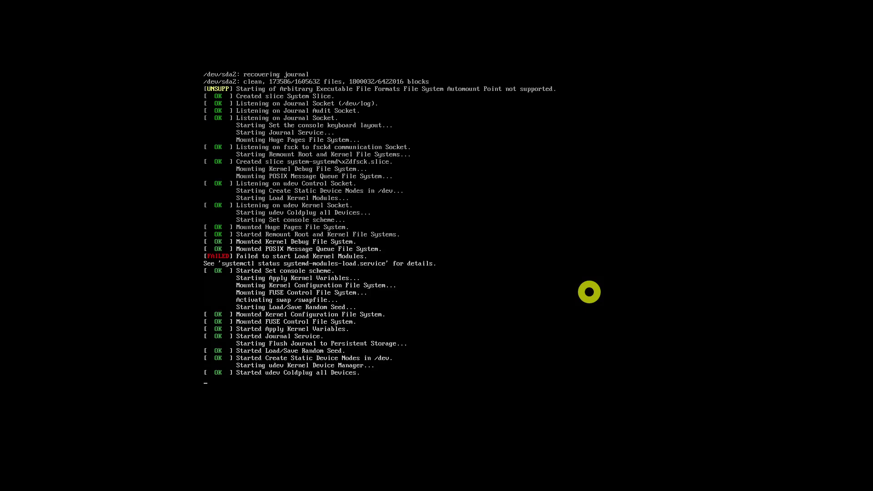
# Remount root read-write with mount -n -o remount,rw /, then edit the Ubuntu entry after reboot
pyautogui.press('Return')
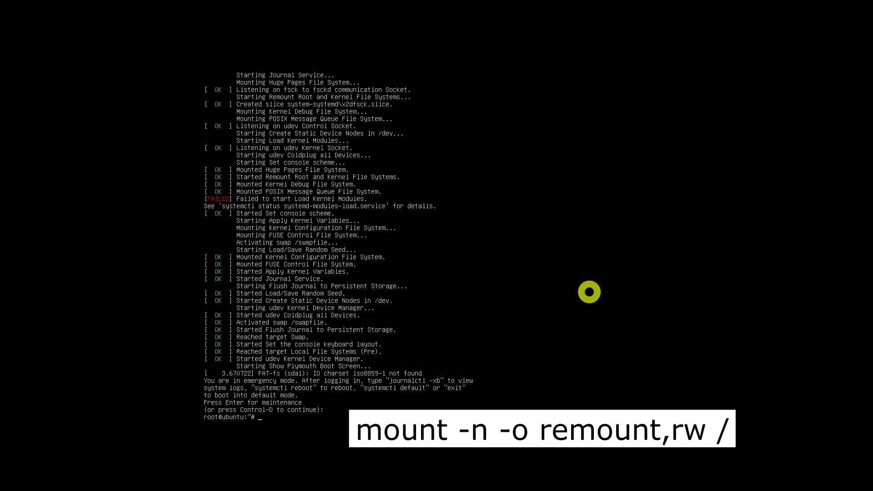
pyautogui.write('mount -n -o remount')
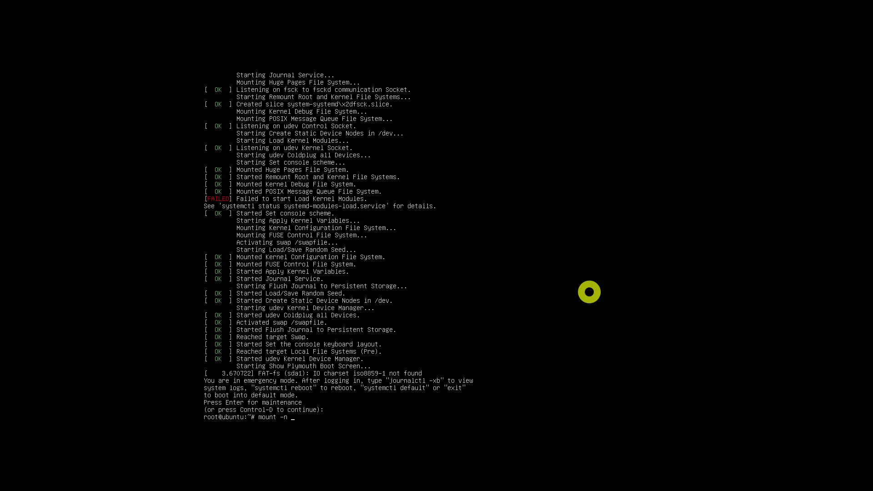
pyautogui.write(',rw /')
pyautogui.press('Return')
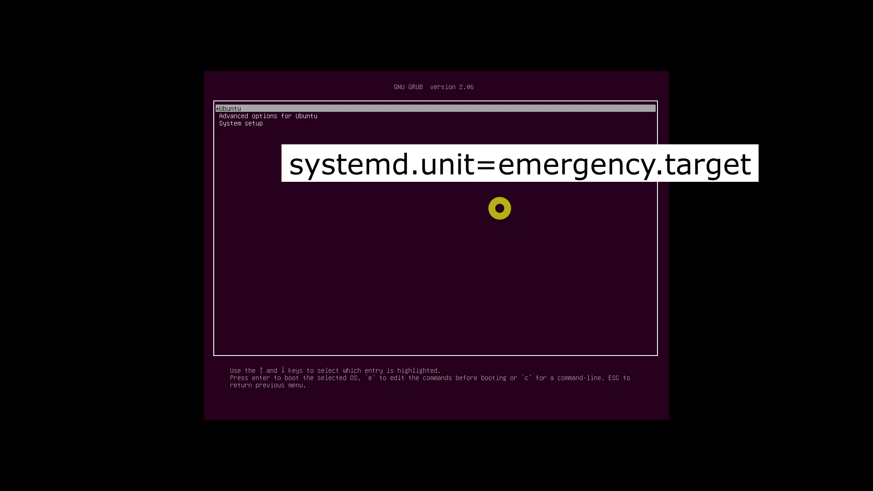
pyautogui.press('e')
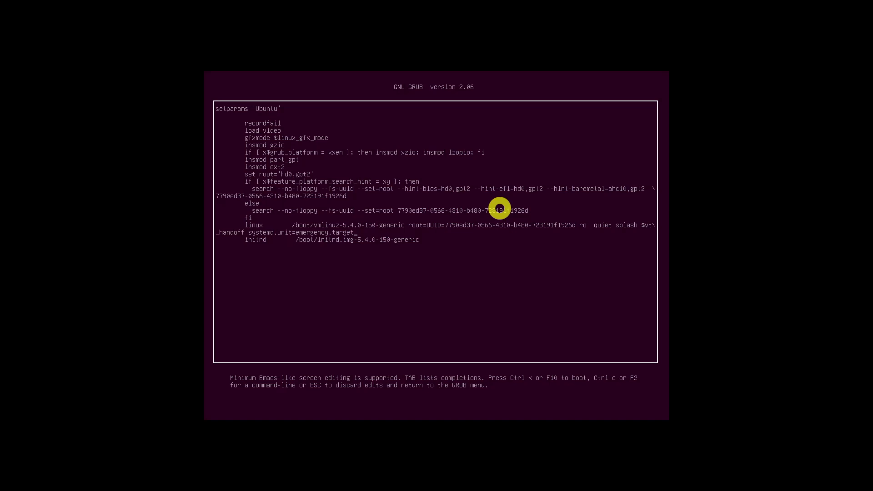
# Boot the entry with systemd.unit=emergency.target and continue into the emergency-mode root shell
pyautogui.hotkey('ctrl', 'x')
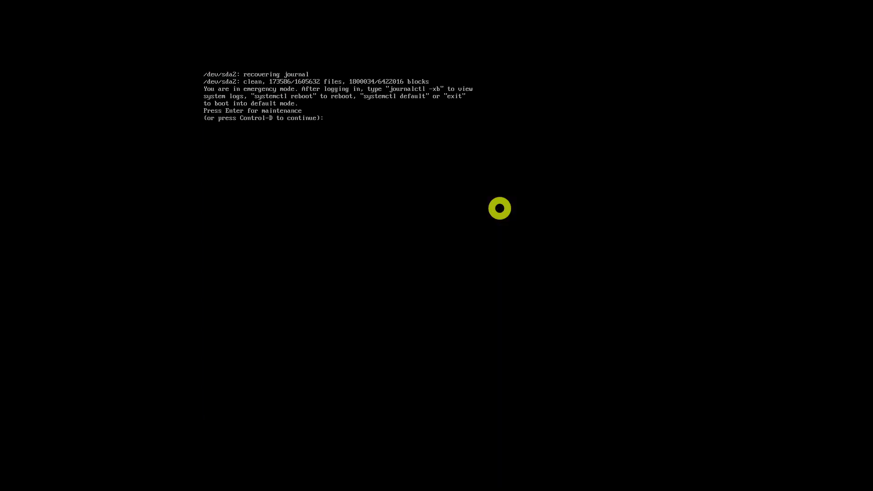
pyautogui.press('Return')
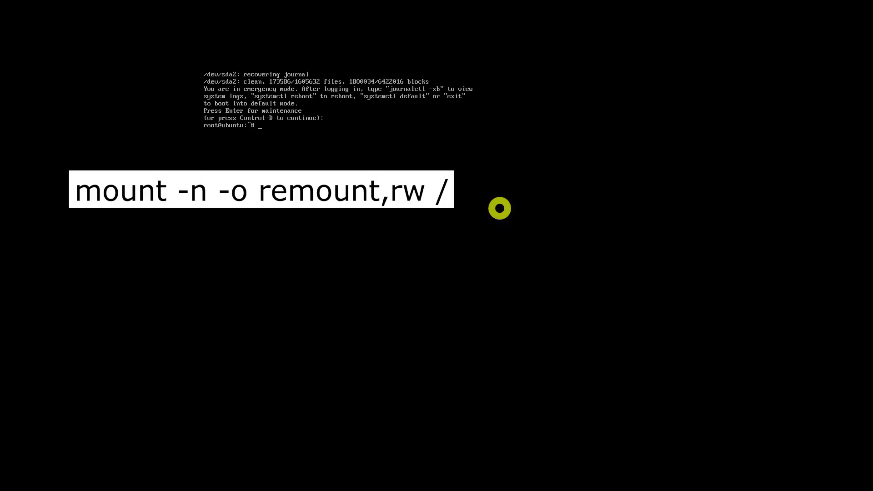